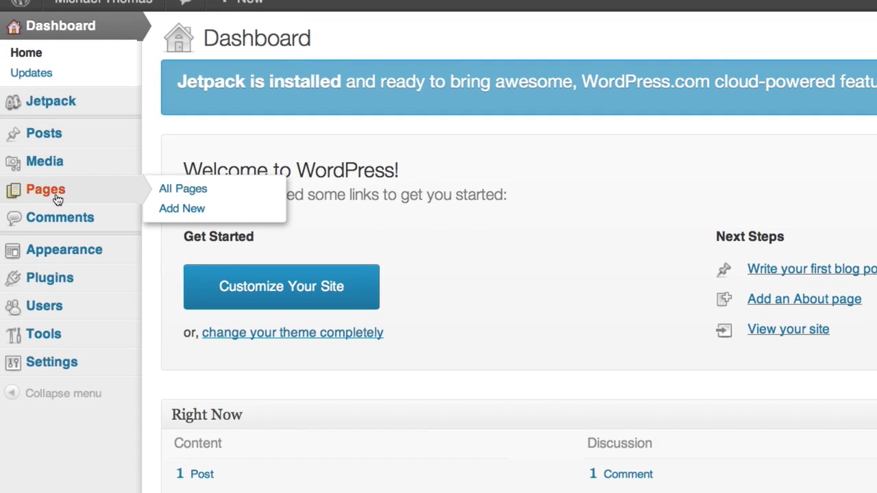
Trash the Sample Page and paste the biography text into a new About Me page.
click(107, 195)
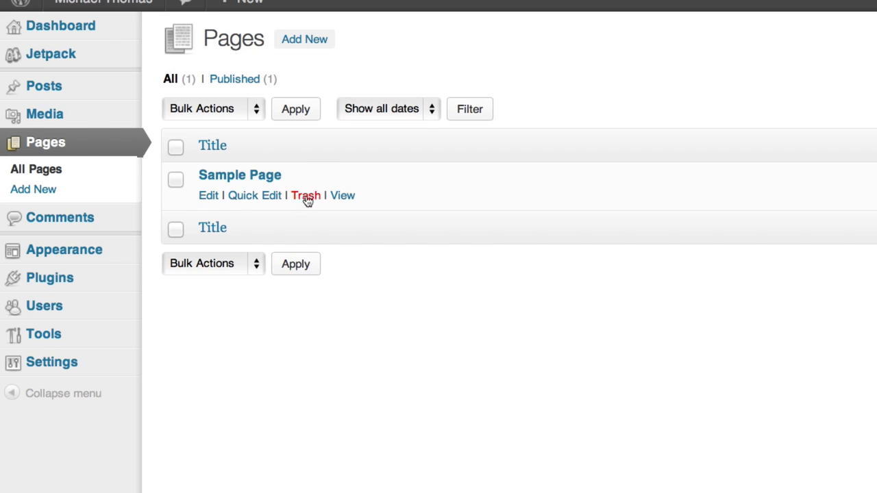
click(310, 198)
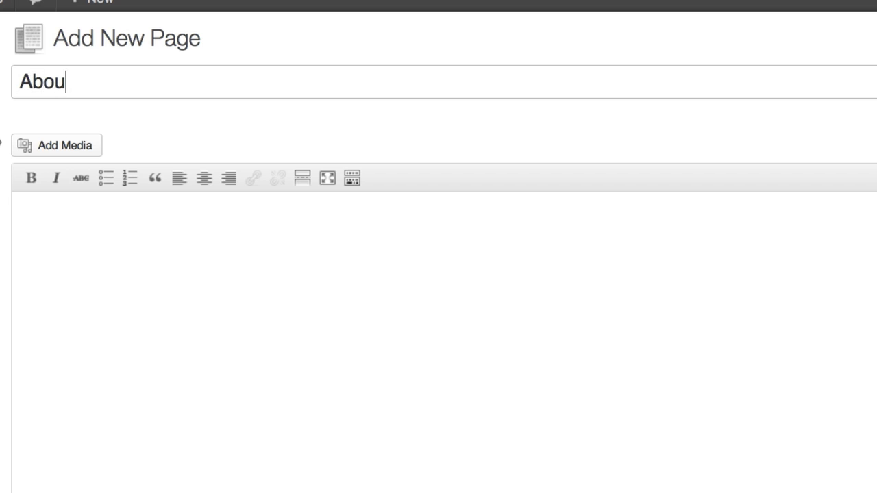
key(Tab)
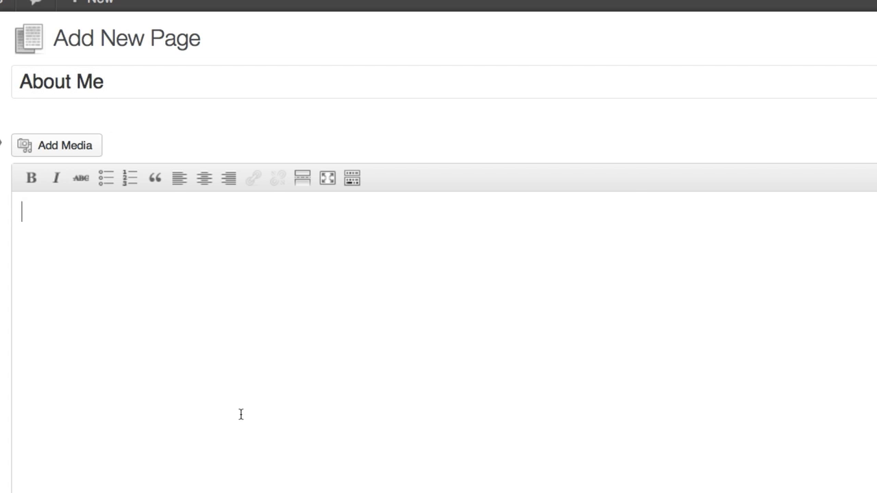
key(ctrl+v)
Make the Thoreau quote bold and centered, and remove the extra blank lines between paragraphs.
scroll(359, 385, up, 10)
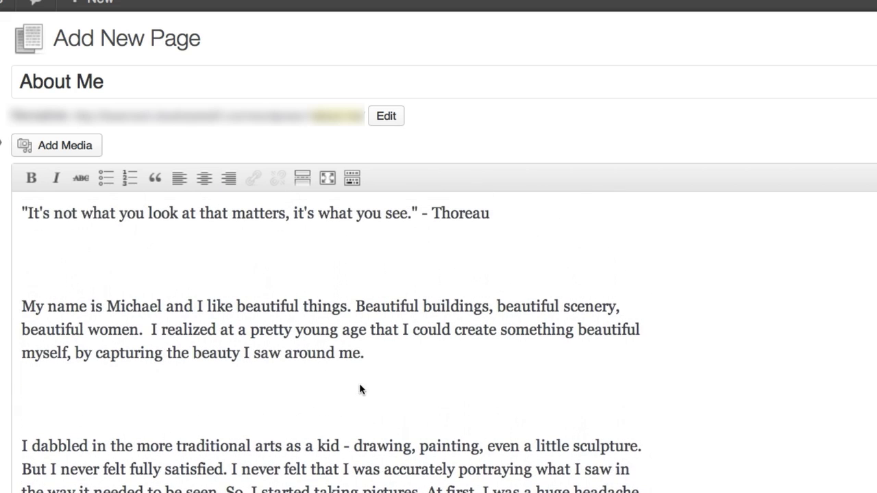
click(365, 260)
drag(351, 214, 353, 213)
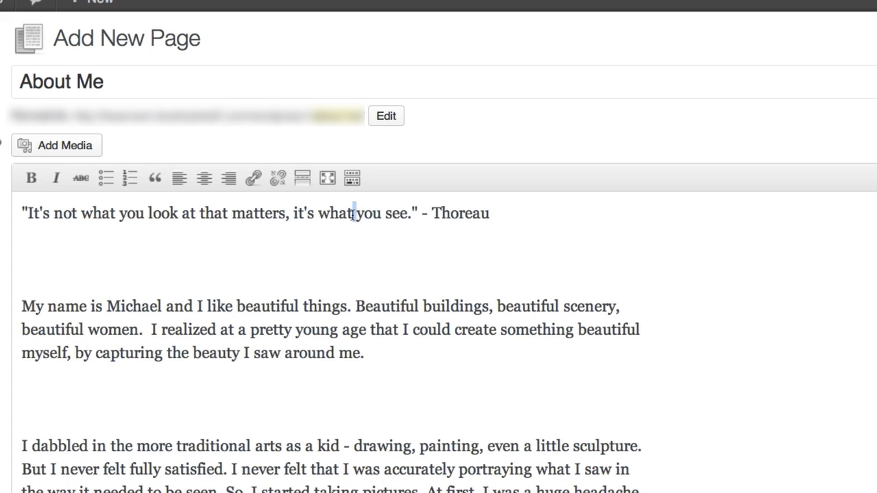
triple_click(354, 213)
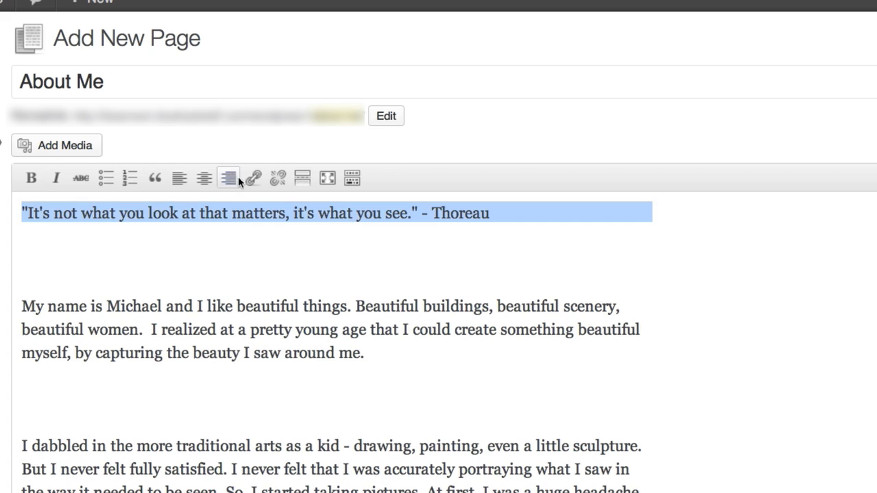
click(31, 177)
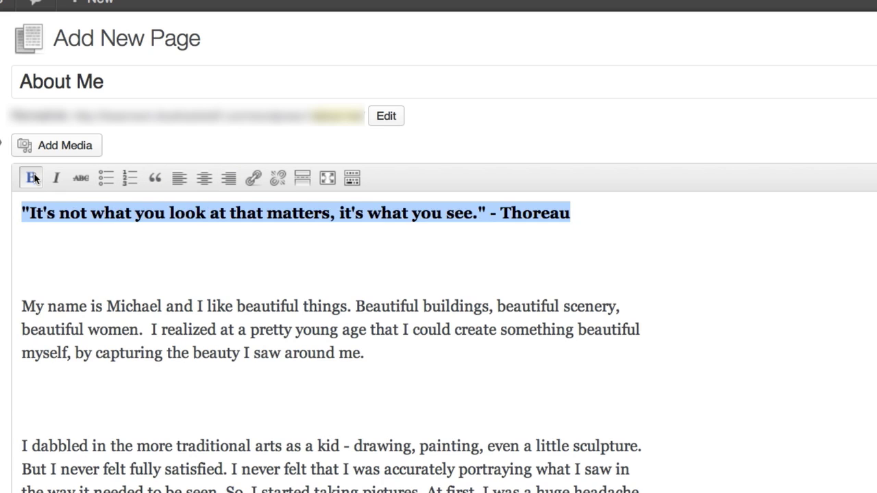
click(204, 178)
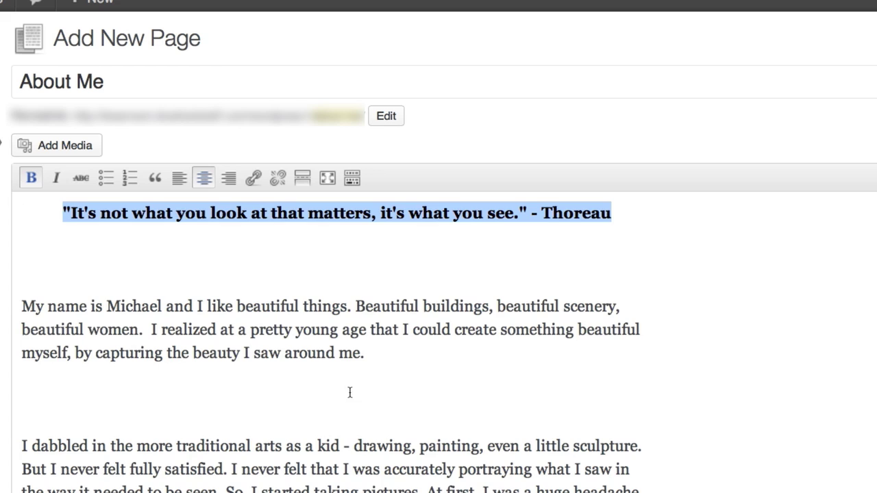
click(367, 353)
key(BackSpace)
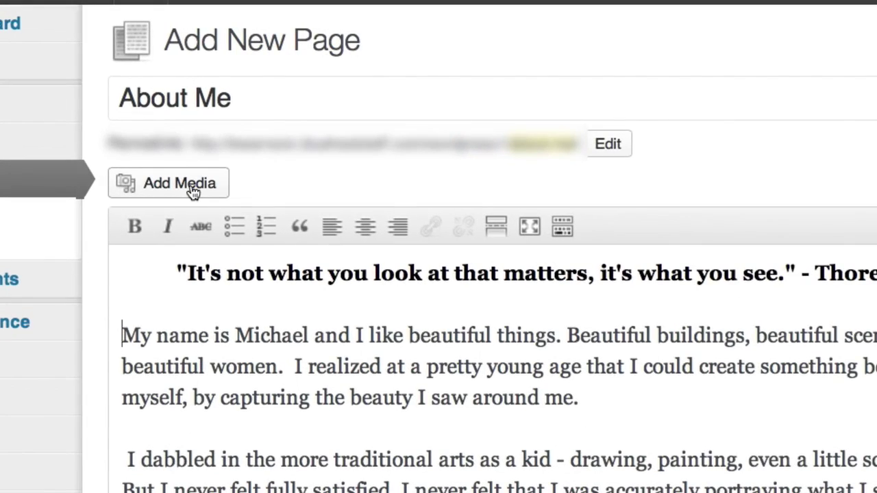
Upload the photo of the leaping figure under a stormy sky from the computer.
click(114, 92)
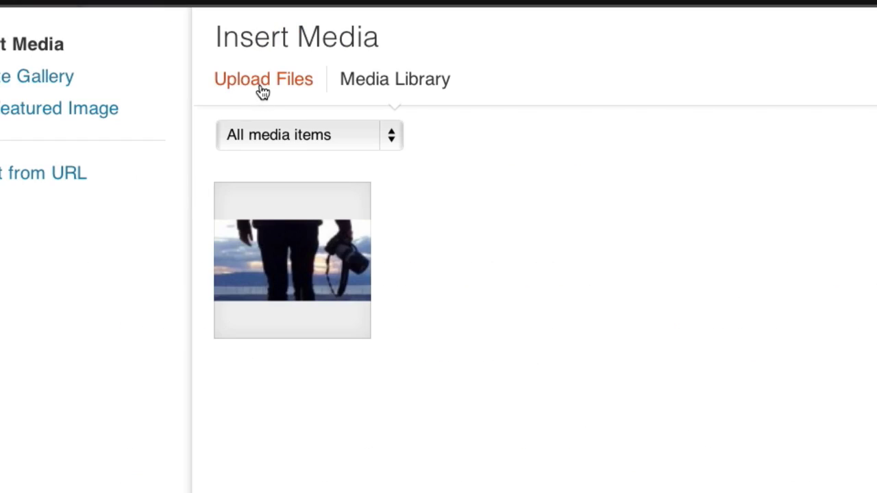
click(260, 89)
click(514, 309)
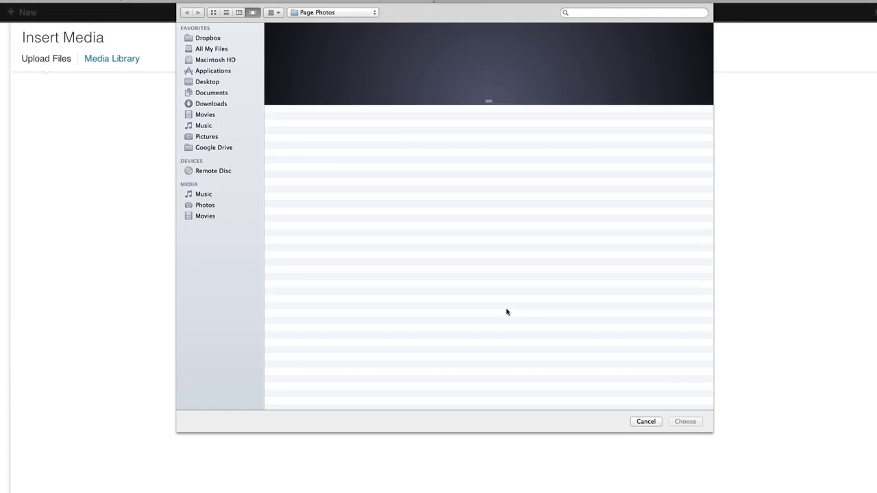
click(684, 421)
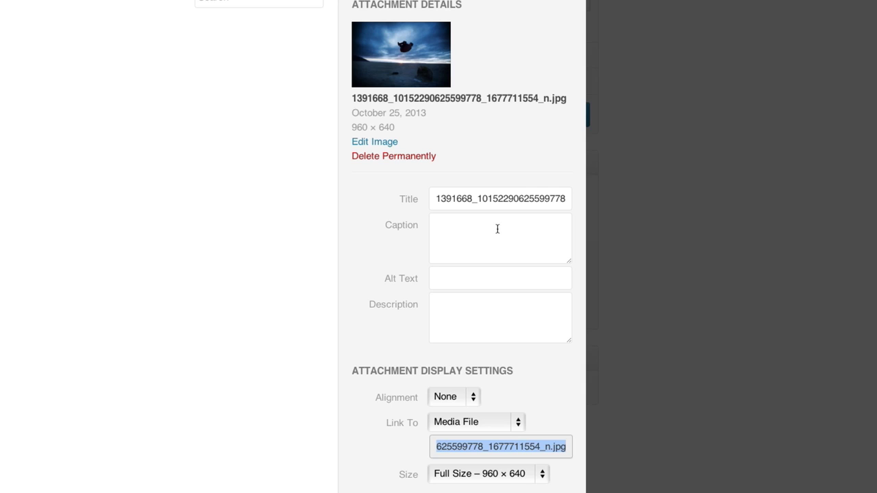
Set the photo's title to the photographer's name and its description to a photographer credit, then insert it.
click(482, 198)
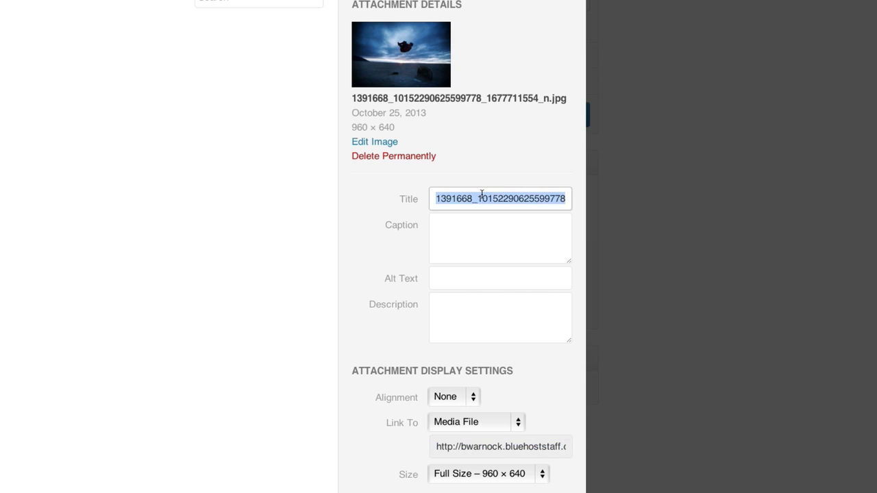
click(439, 305)
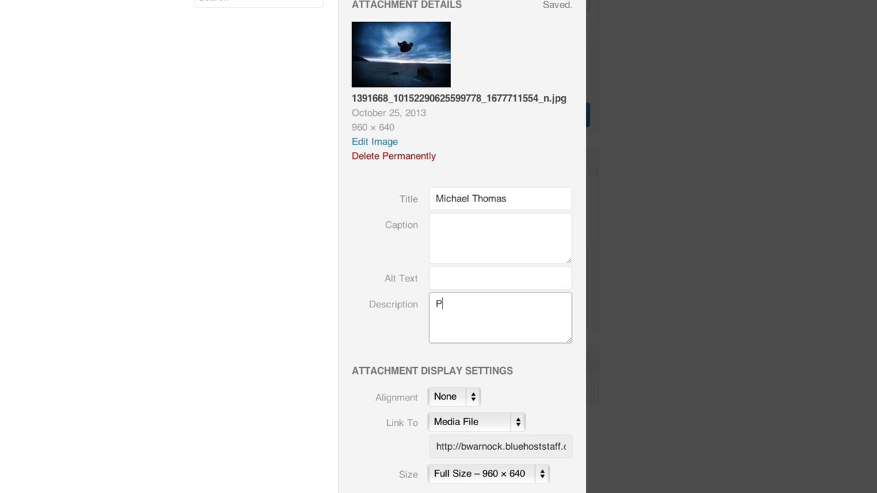
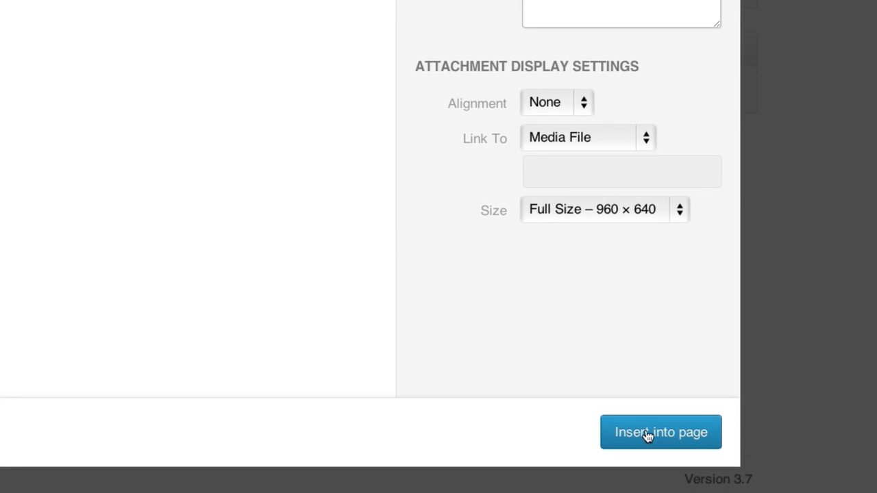
click(648, 434)
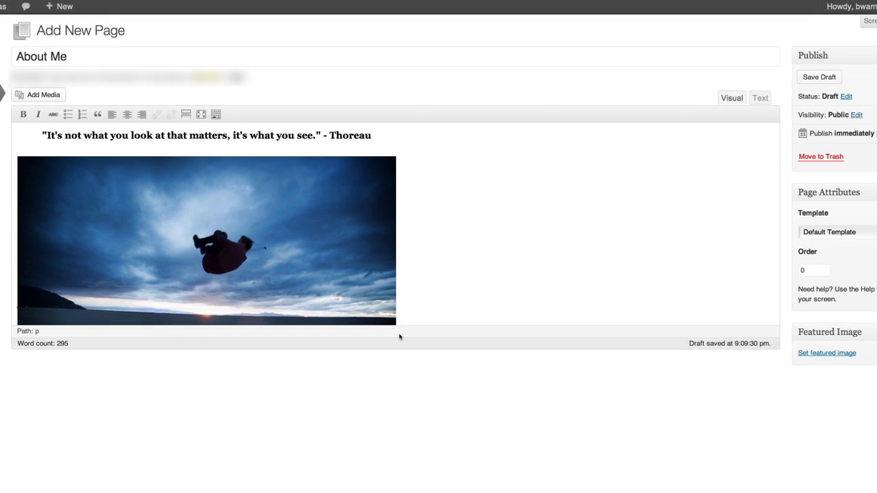
Center the inserted photo below the Thoreau quote and review the About Me page.
click(285, 246)
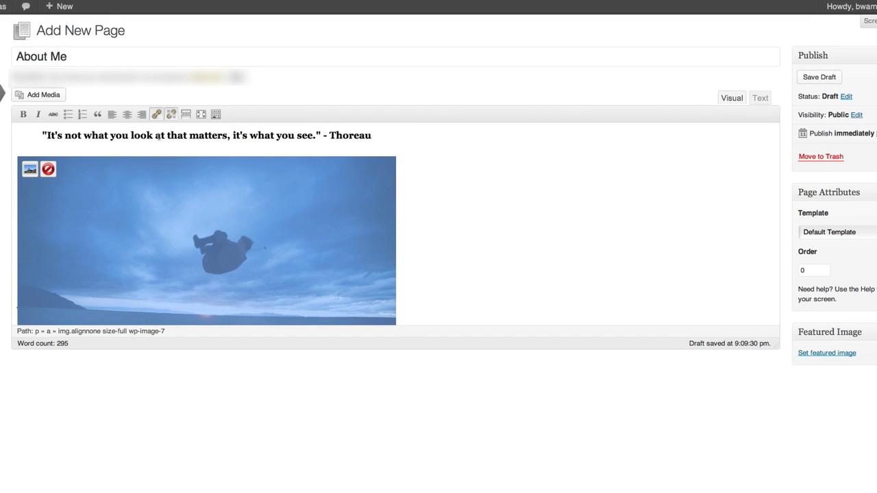
click(128, 116)
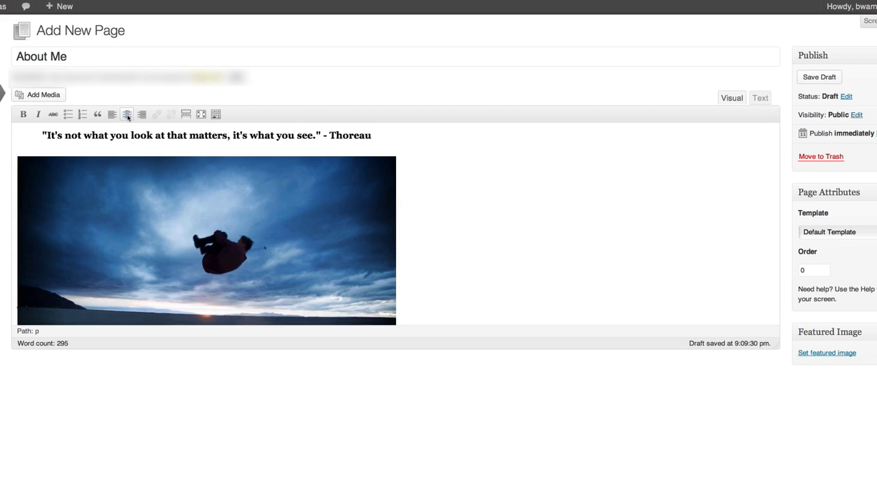
click(153, 206)
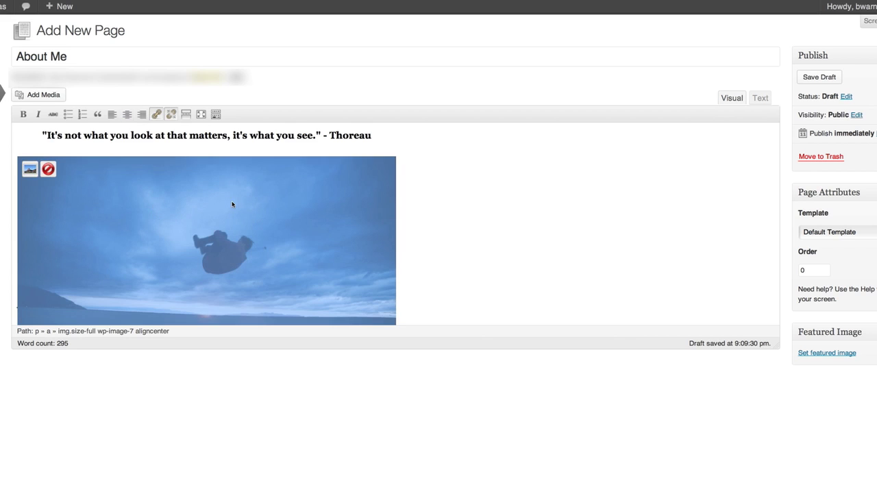
click(420, 216)
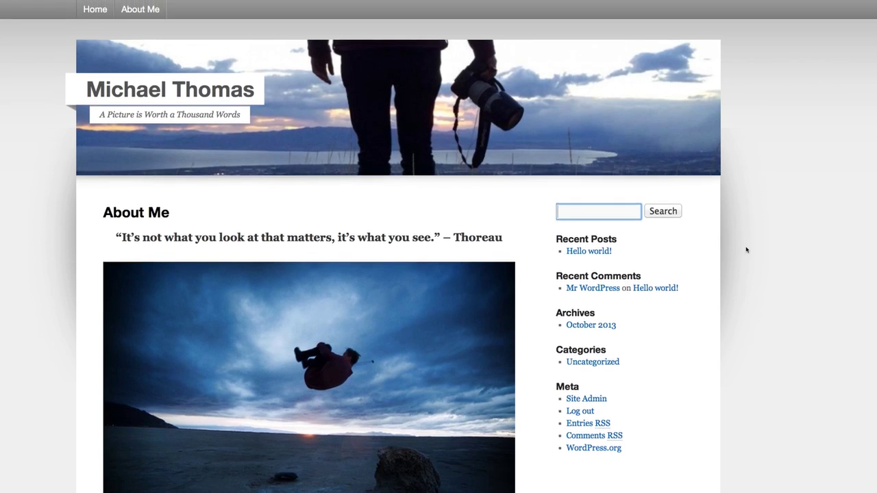
scroll(746, 250, down, 5)
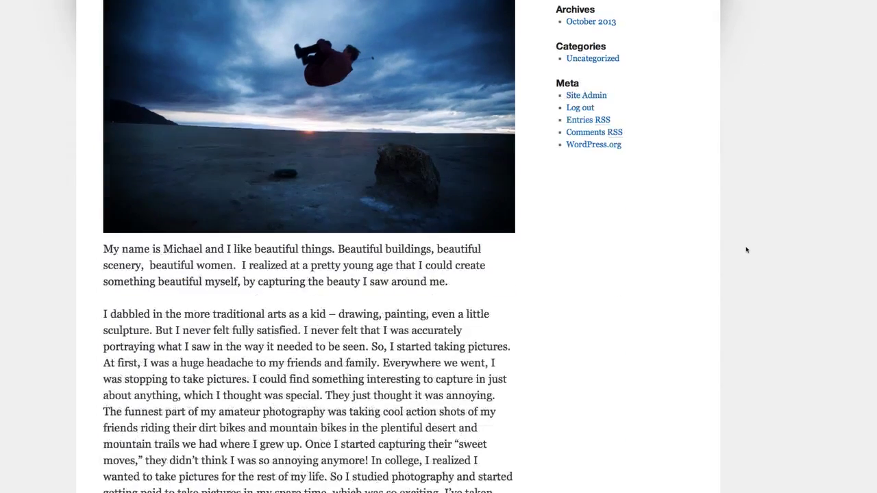
scroll(746, 249, down, 10)
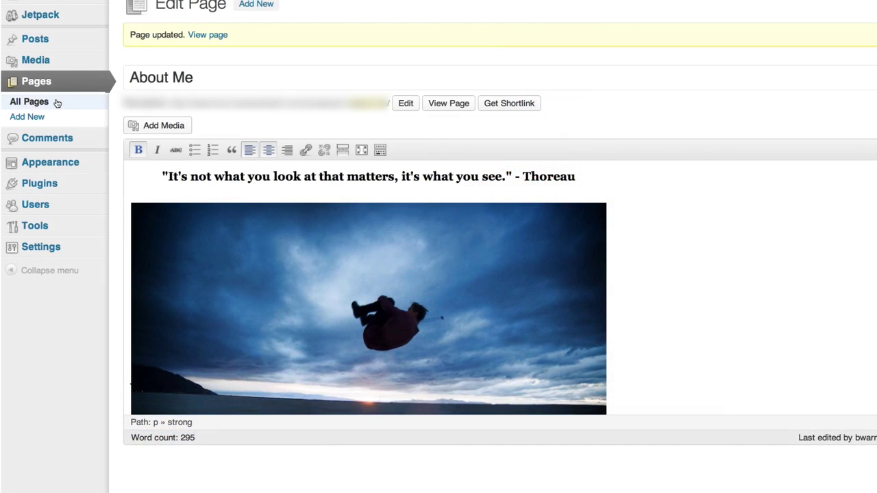
Uncheck Allow Comments for the About Me page in Quick Edit.
click(56, 100)
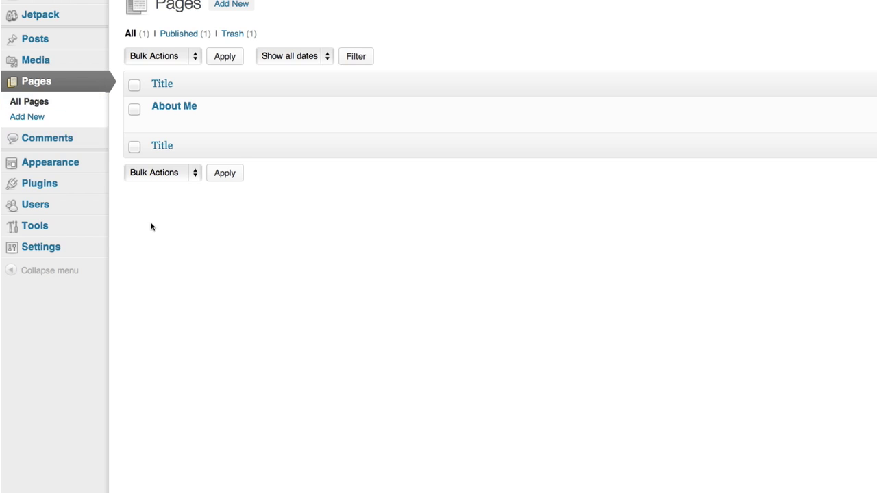
click(188, 124)
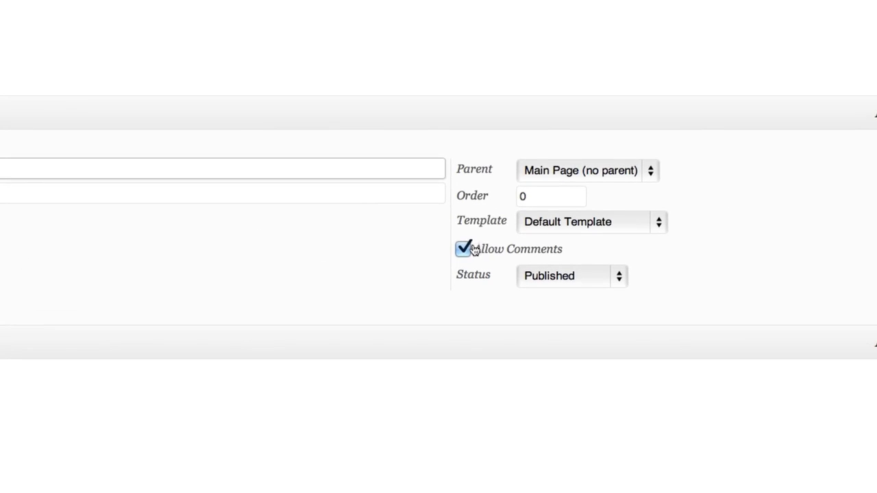
click(464, 250)
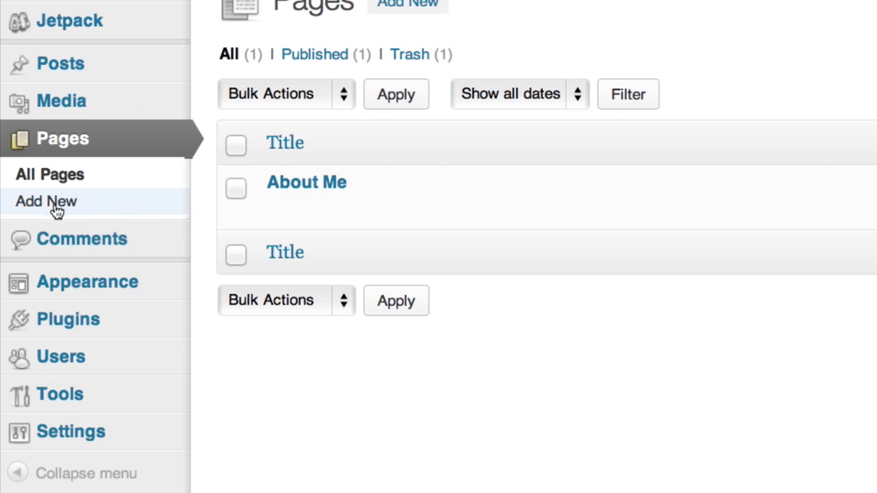
Create a new page titled 'Contact' and begin its body text.
click(56, 210)
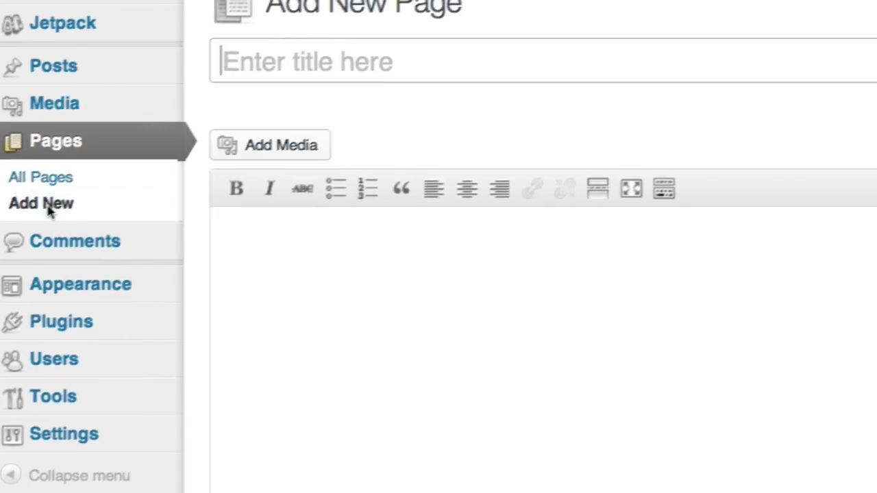
text(Contact)
key(Tab)
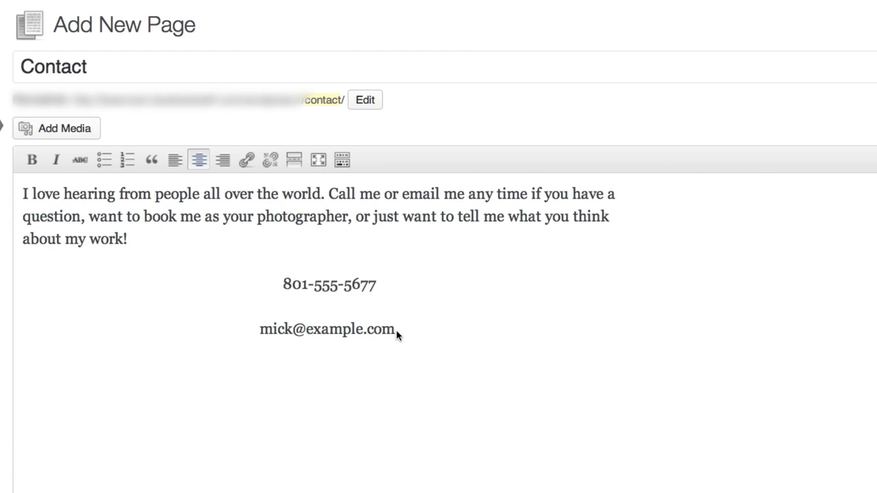
Turn the e-mail address in the body into a mailto link for that address.
drag(395, 330, 262, 331)
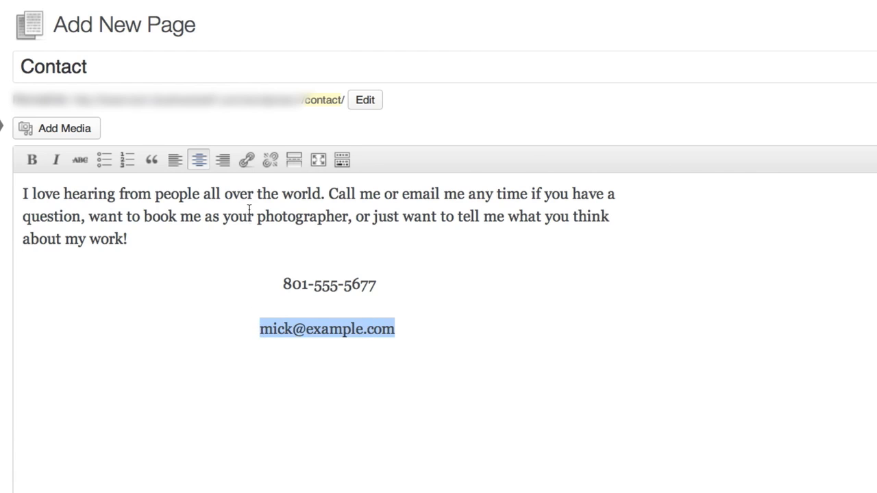
click(247, 156)
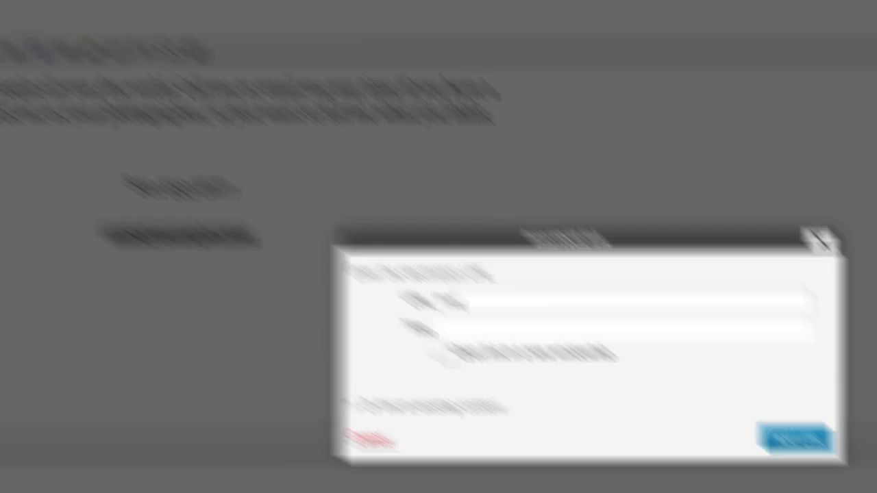
text(mailto:)
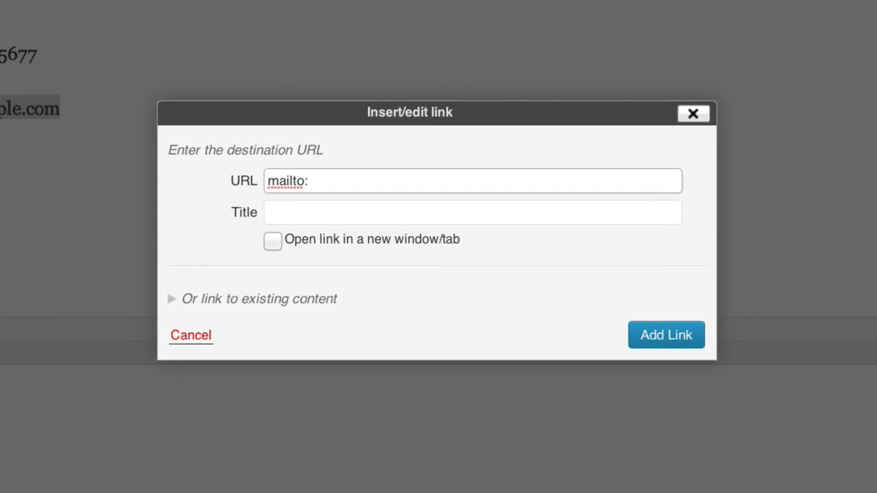
text(mick@)
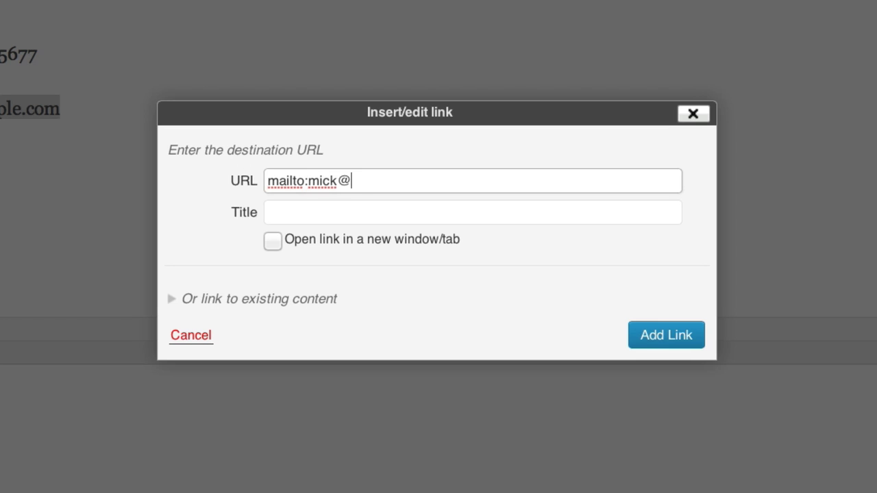
text(example.com)
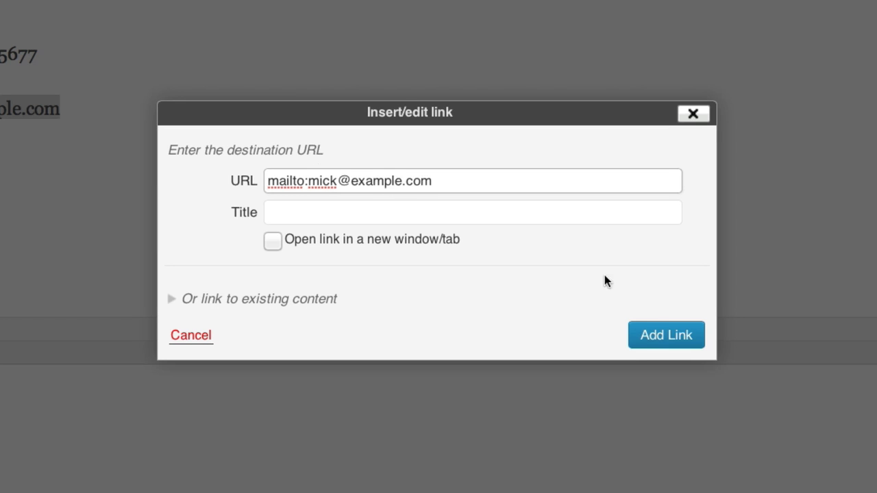
click(656, 335)
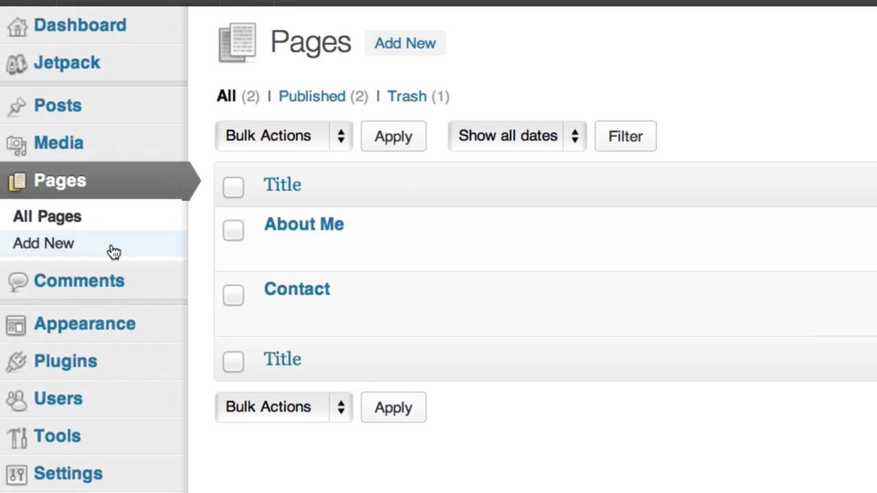
Paste the photography quote into a new untitled page, center it, and italicise its first line.
click(113, 250)
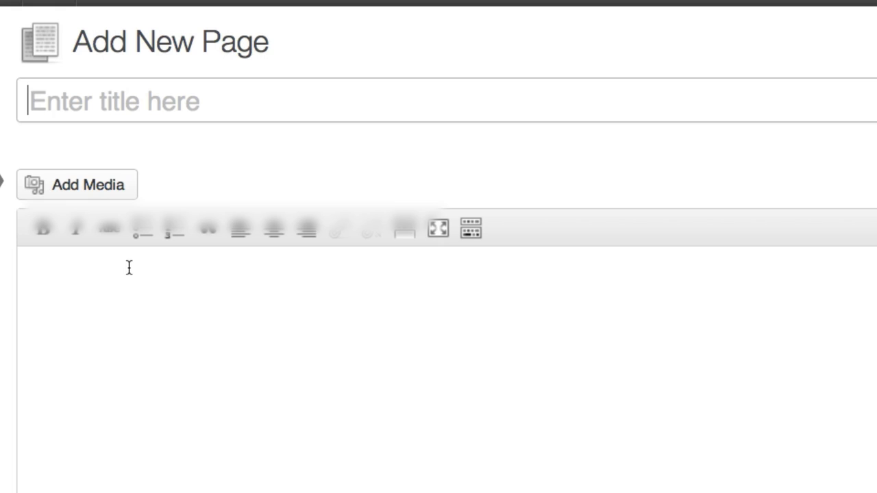
click(129, 267)
text("Which of my photographs is my favorite? The one I'm going to take tomorrow." -Imogen Cunningham)
drag(237, 306, 24, 260)
click(280, 232)
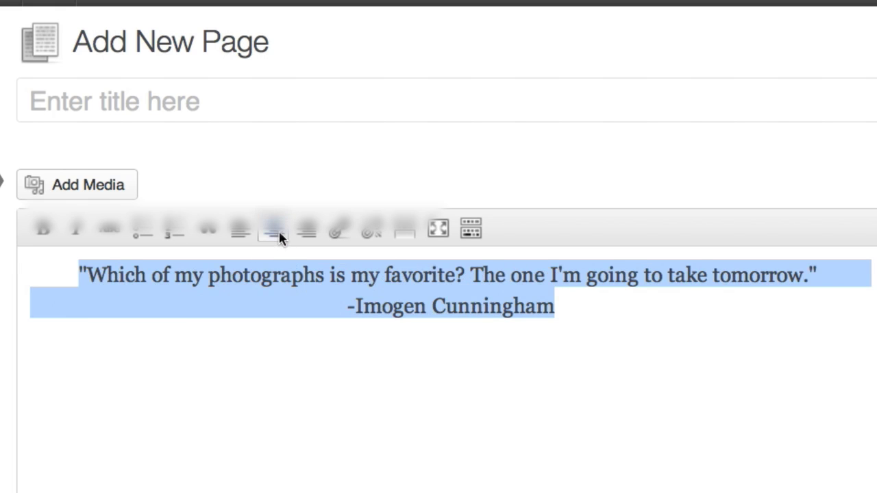
click(457, 277)
triple_click(458, 276)
key(super+i)
click(555, 306)
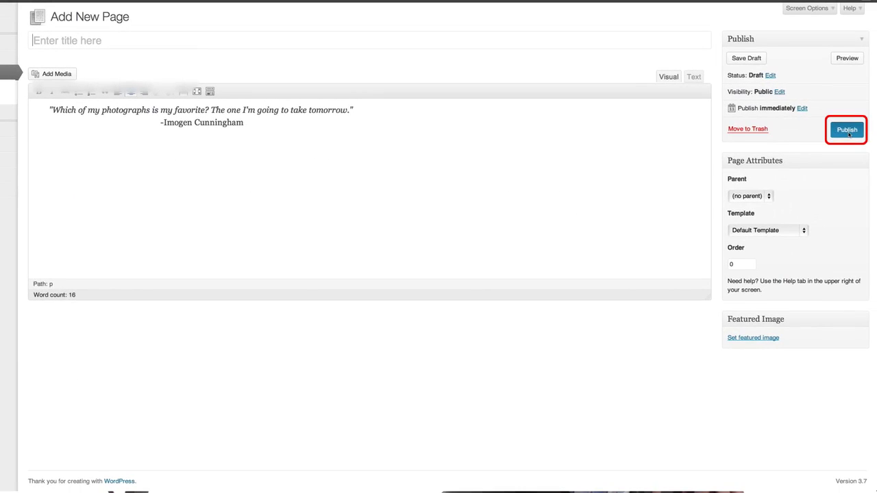
Publish the quote page and turn off its comments in Quick Edit.
click(849, 134)
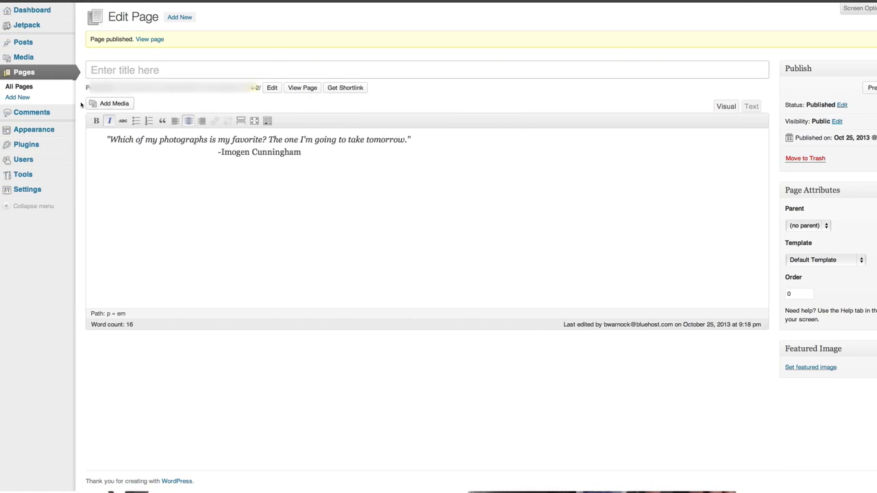
click(30, 87)
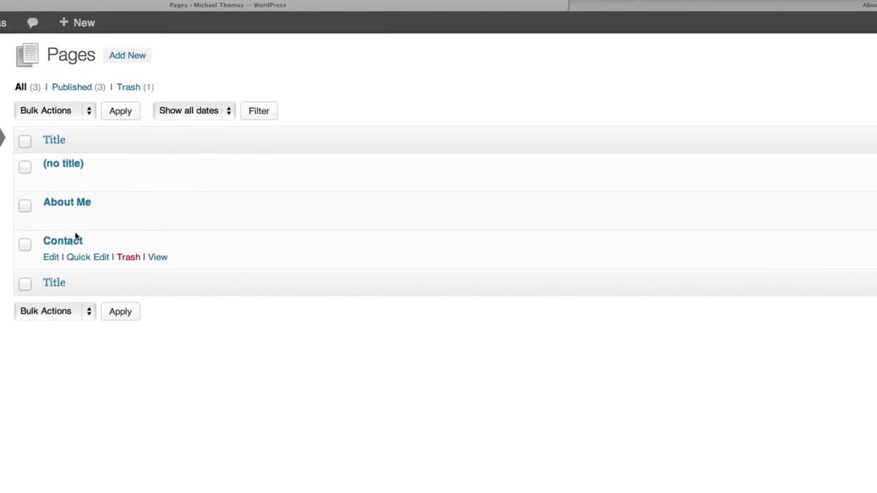
click(91, 180)
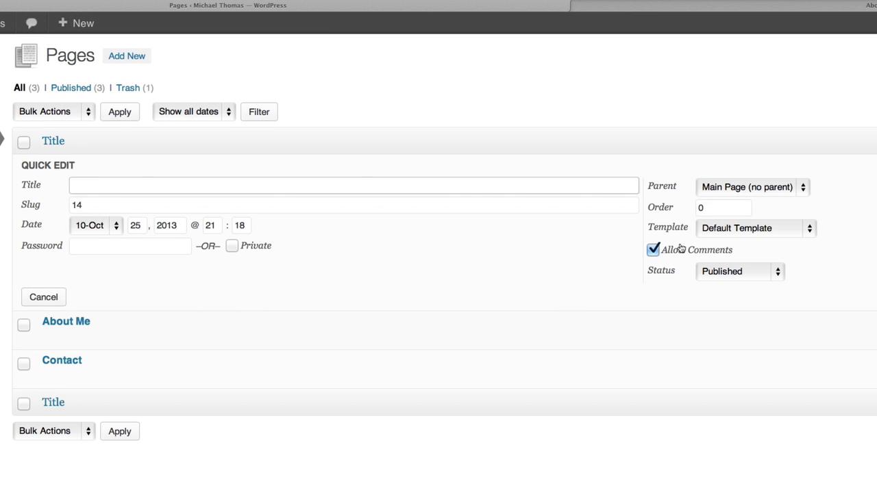
click(656, 251)
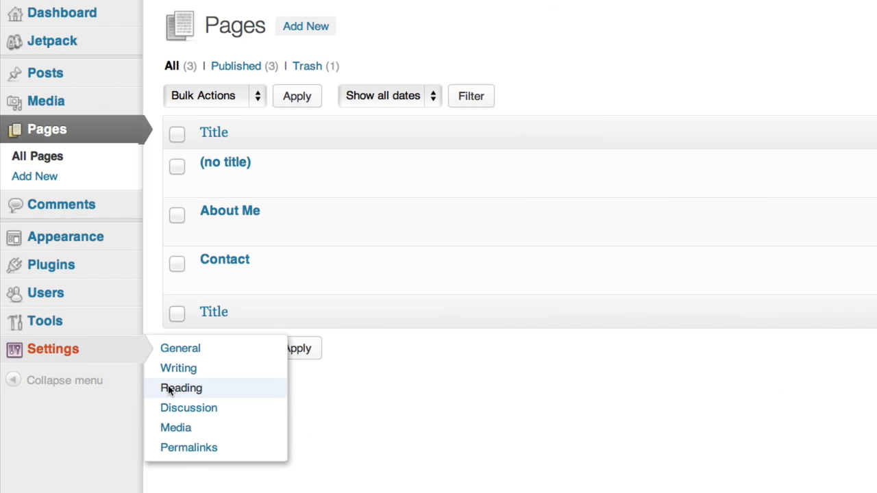
In Reading settings, set the front page to a static page showing the untitled quote page.
click(170, 389)
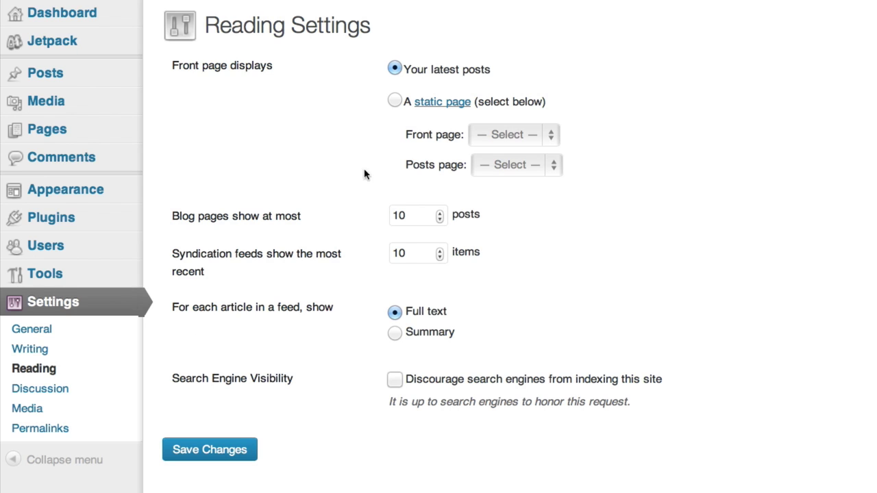
click(396, 101)
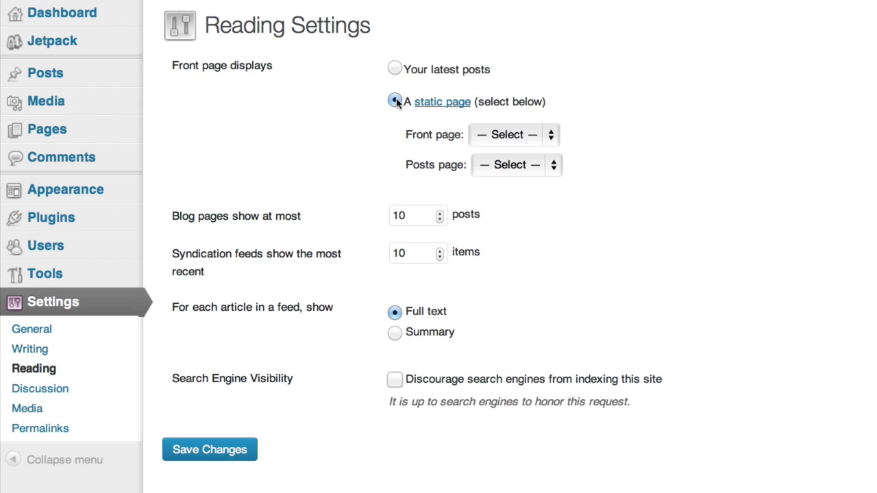
click(534, 136)
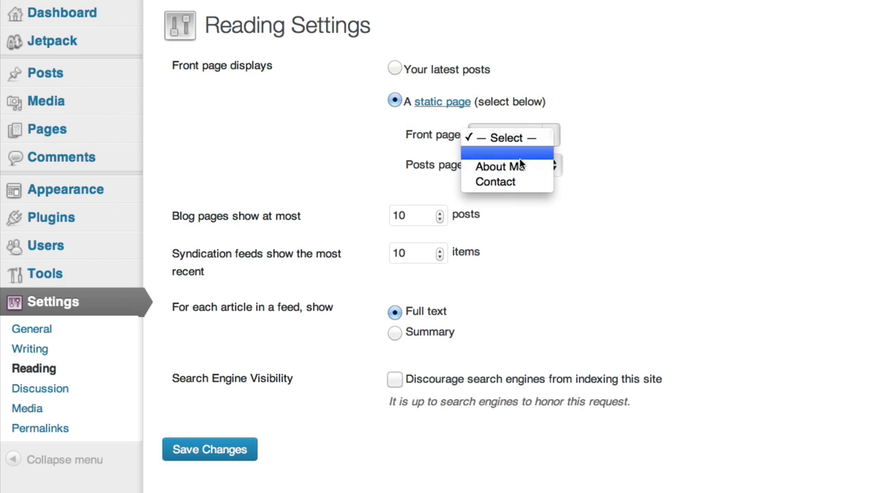
click(519, 155)
click(236, 450)
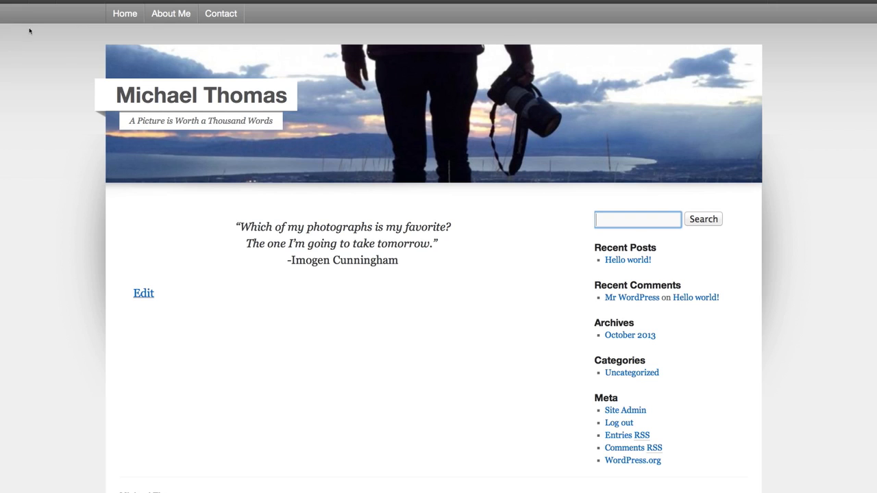
Visit the live About Me page, then the Contact page, from the top menu.
click(172, 15)
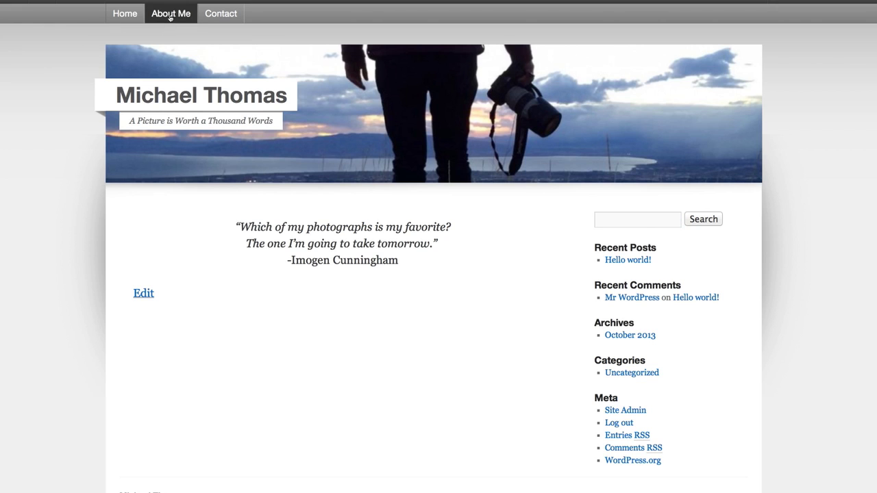
click(221, 14)
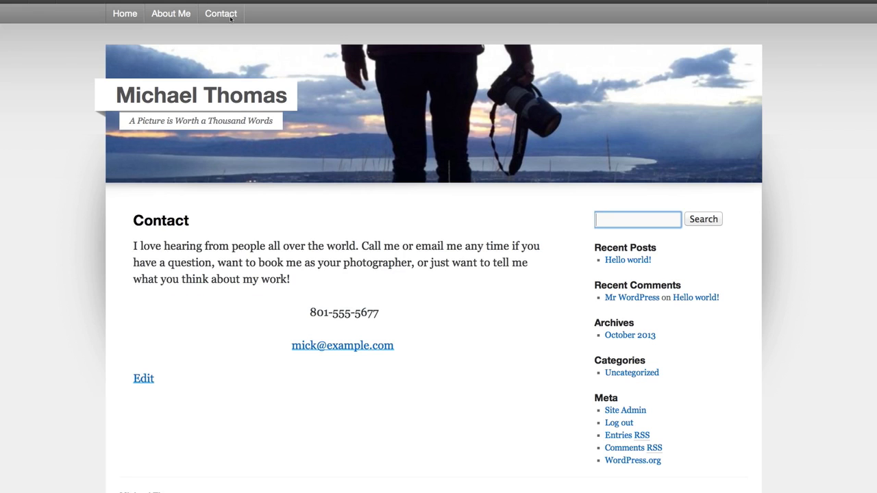